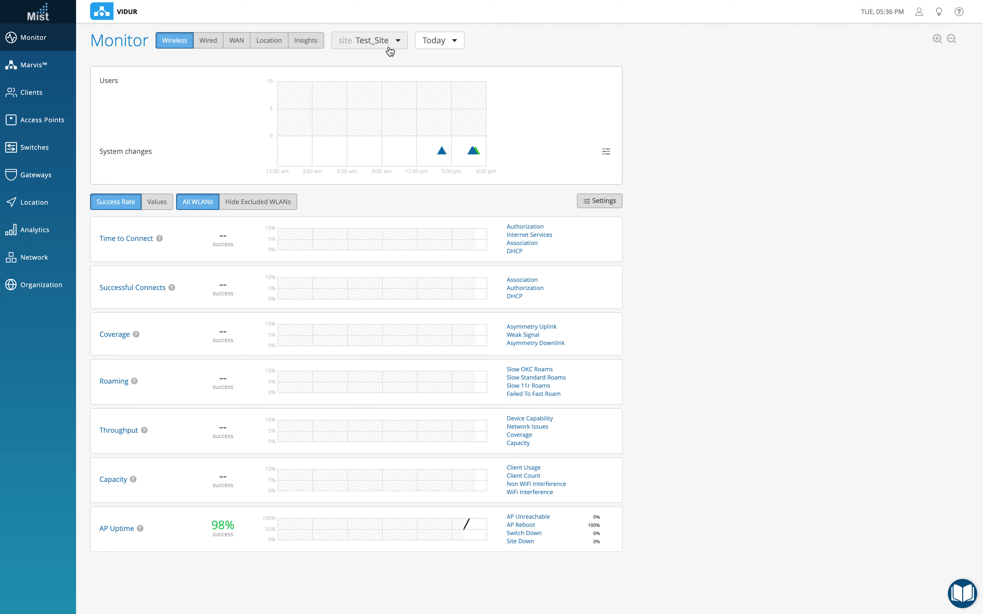
Open Location Live View for Test_Site and bring up the Import Floorplans dialog.
mouse_move(69, 201)
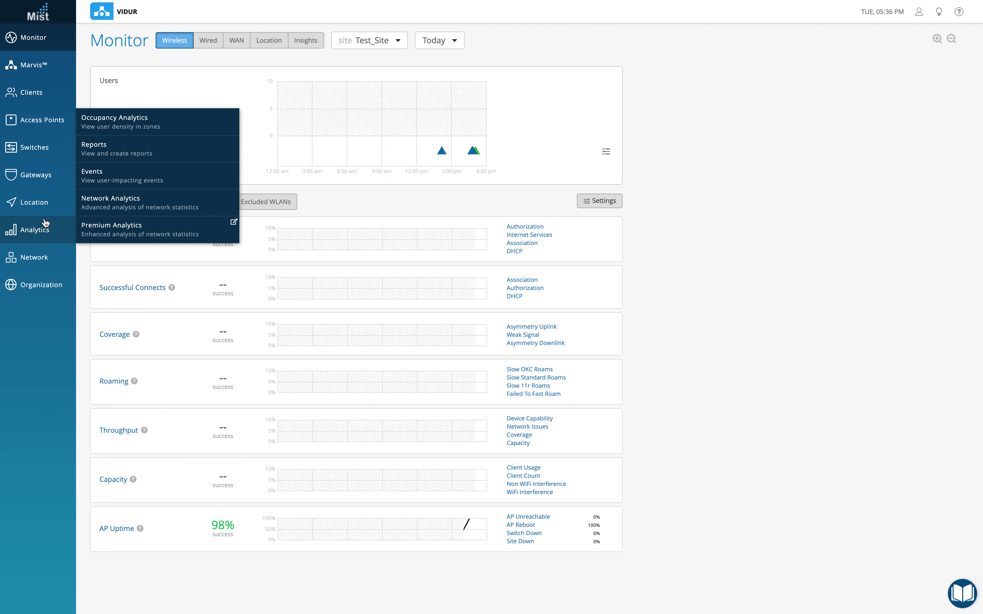
left_click(129, 122)
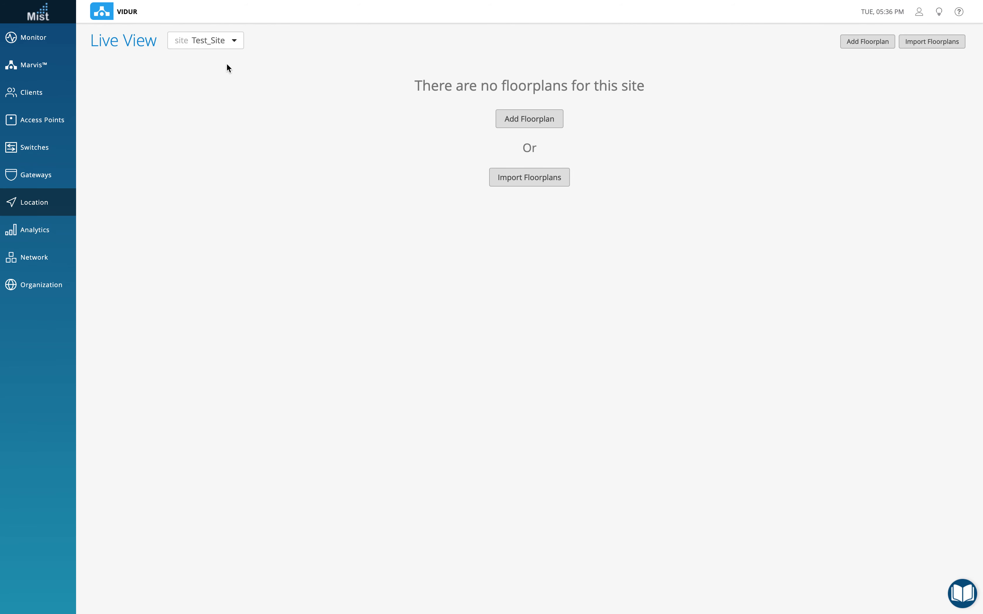
left_click(235, 41)
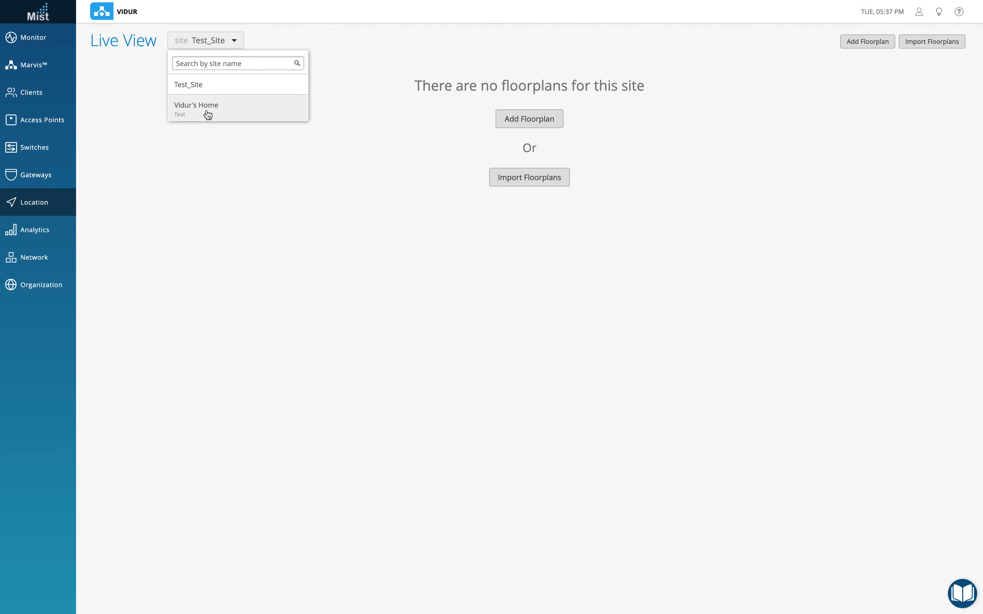
left_click(207, 86)
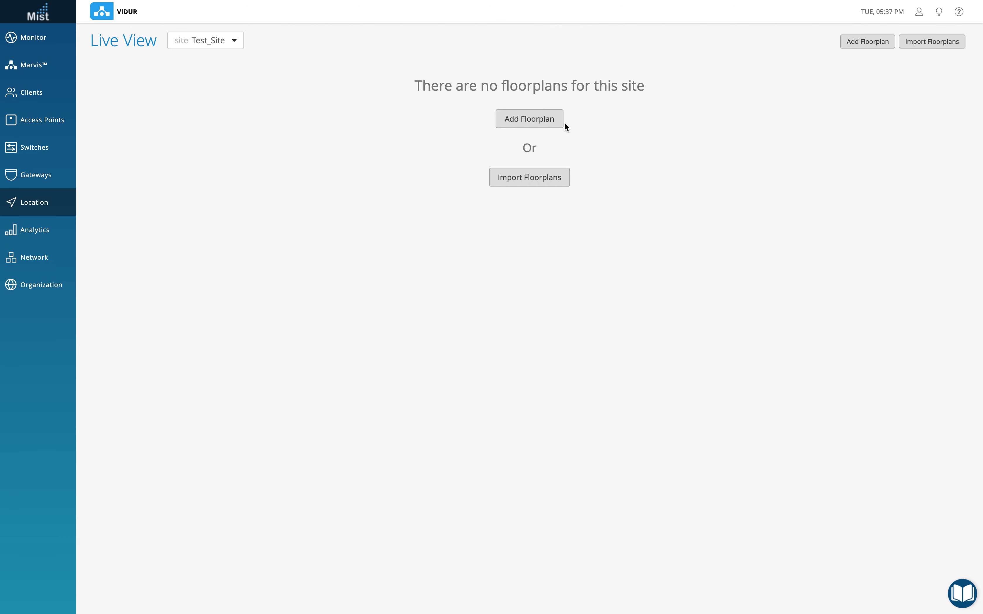
left_click(523, 183)
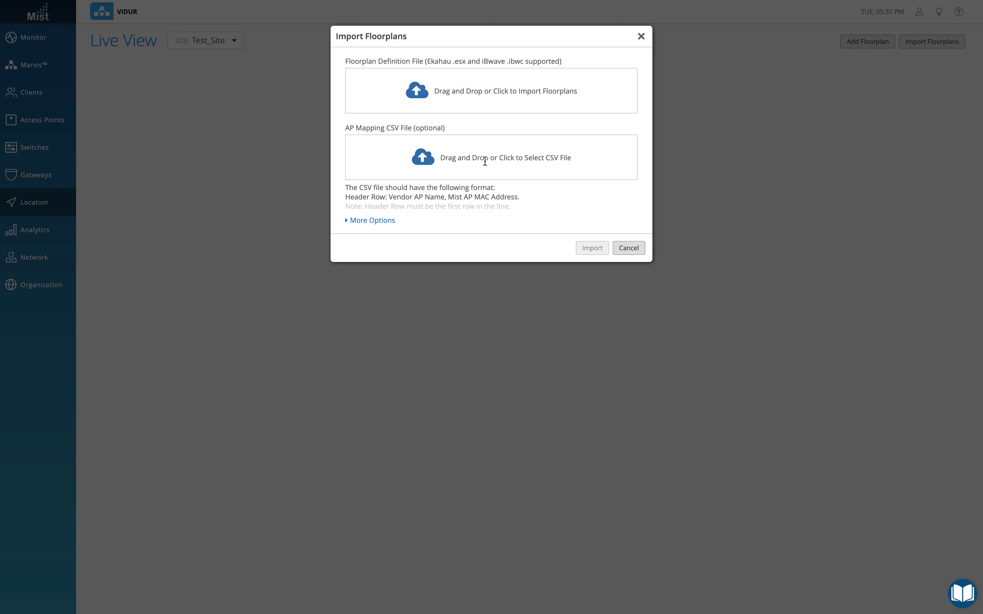
Cancel the floorplan import and start adding a new floorplan instead.
left_click(628, 248)
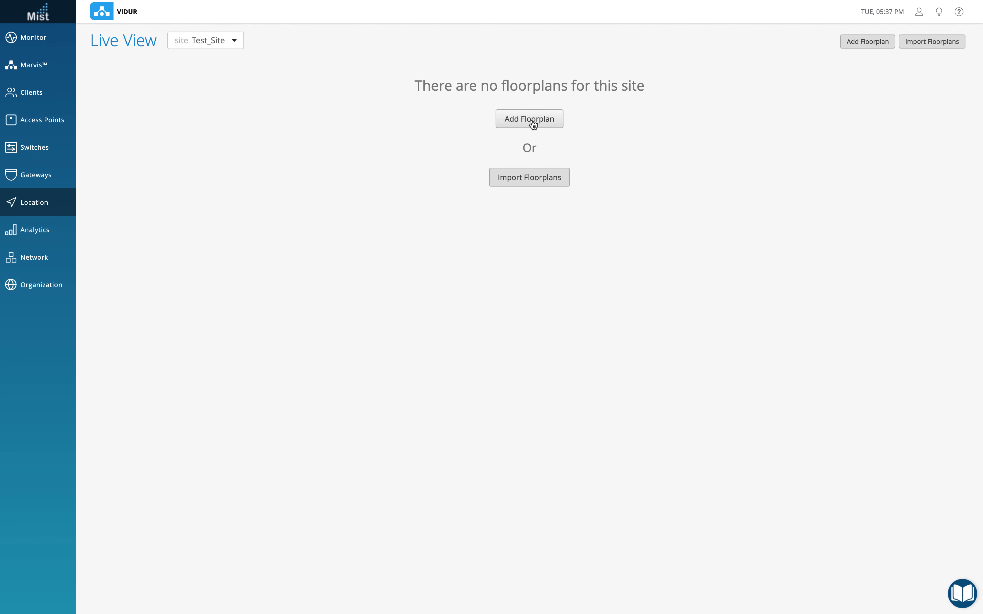
left_click(519, 122)
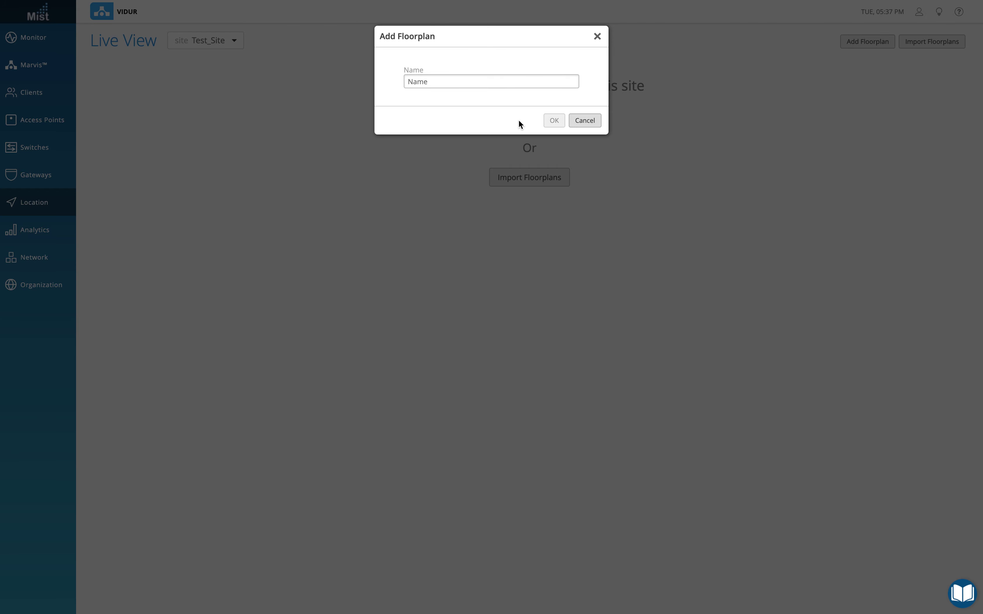
Create a floorplan named 'Test_Floorplan' and start uploading its image.
type("Test_Floorplan")
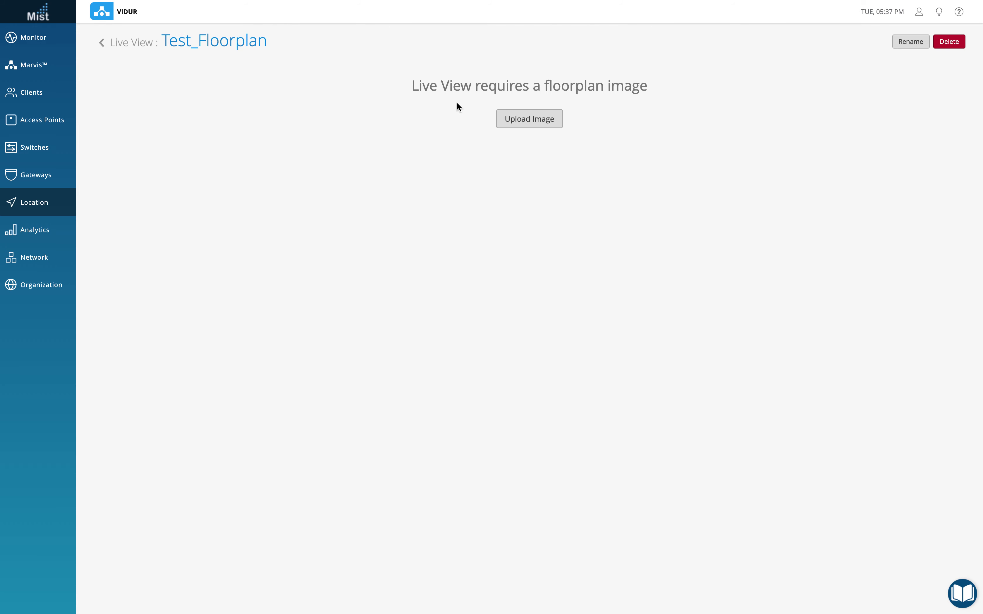
left_click(526, 120)
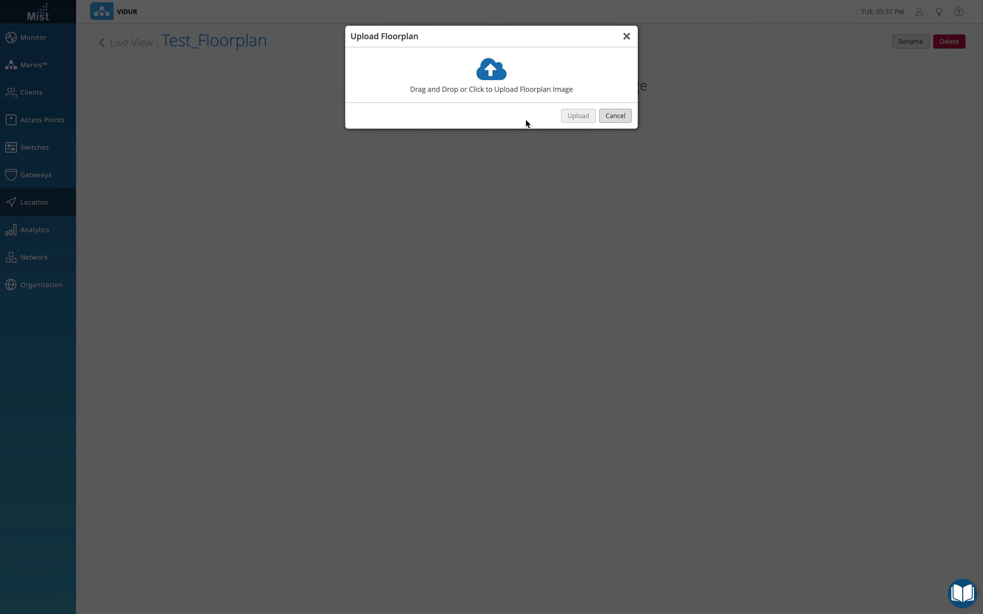
Upload Floor Plan.png from the Desktop as Test_Floorplan's image and zoom in.
left_click(491, 75)
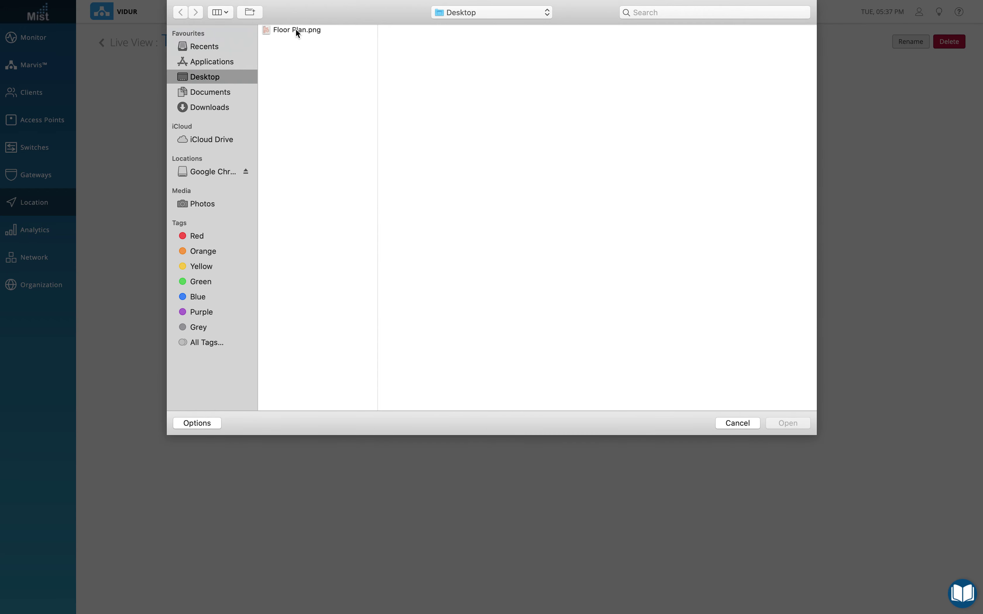
left_click(297, 31)
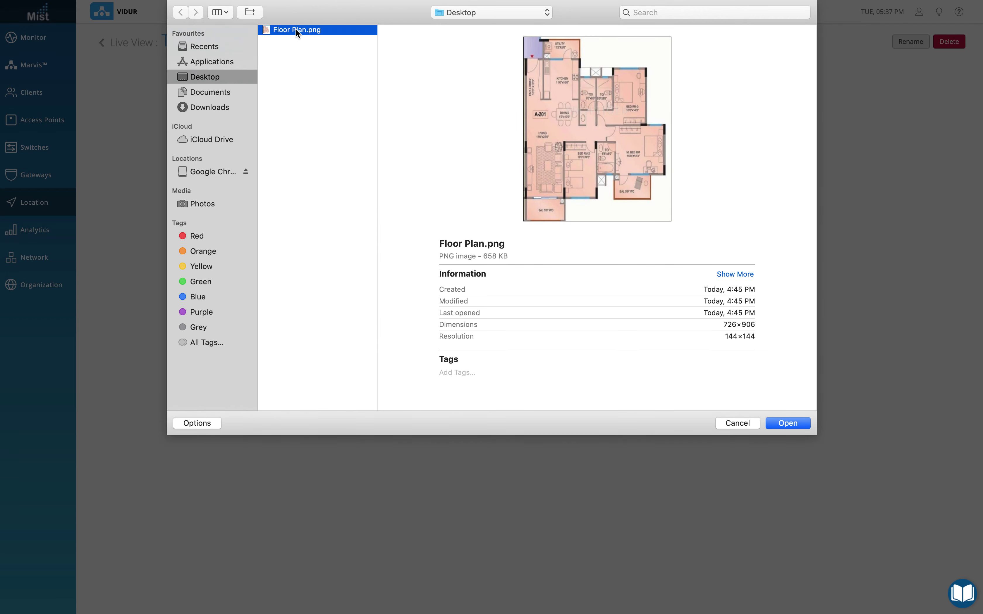
left_click(787, 424)
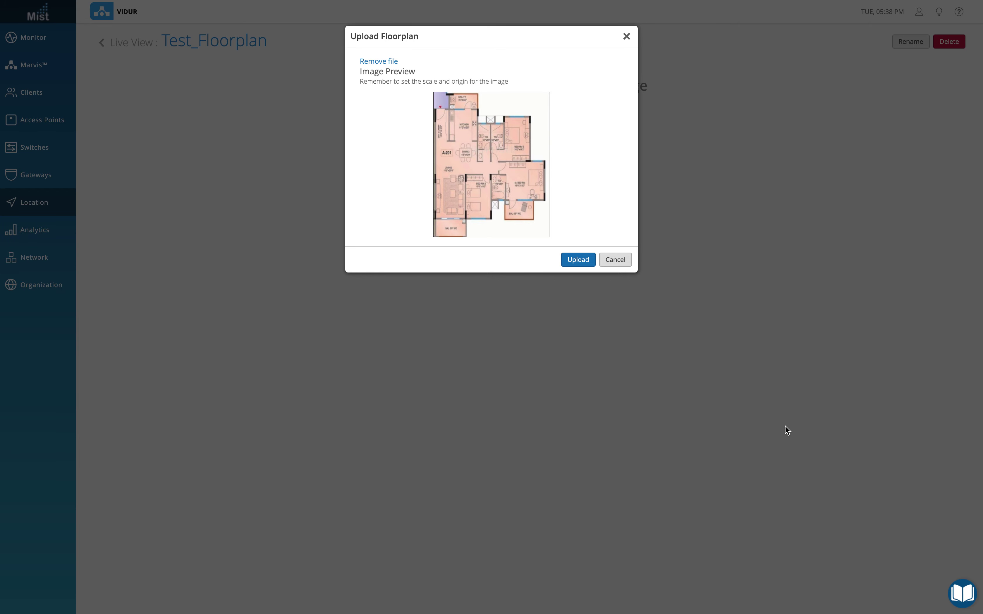
left_click(577, 260)
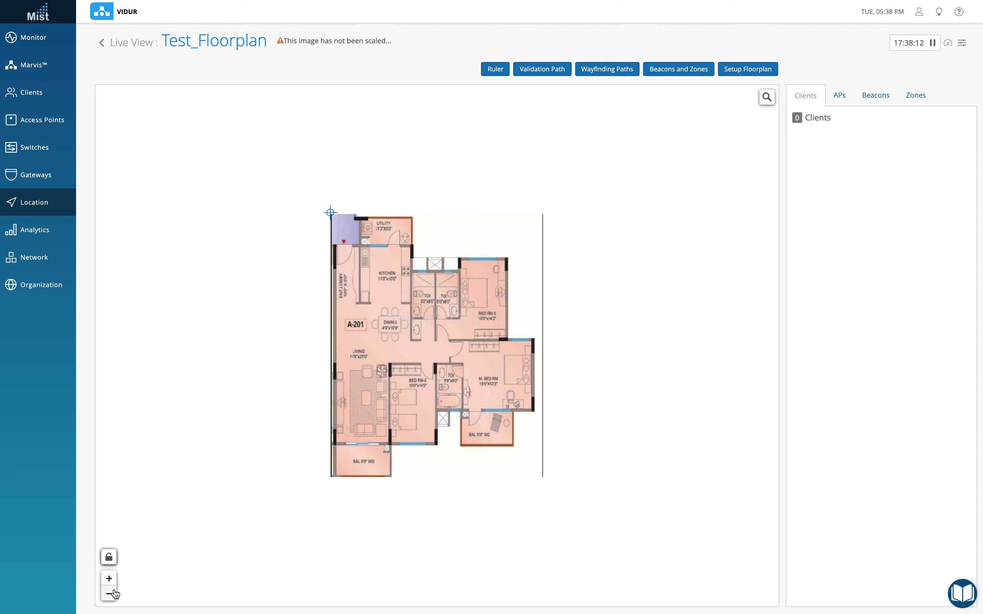
left_click(109, 578)
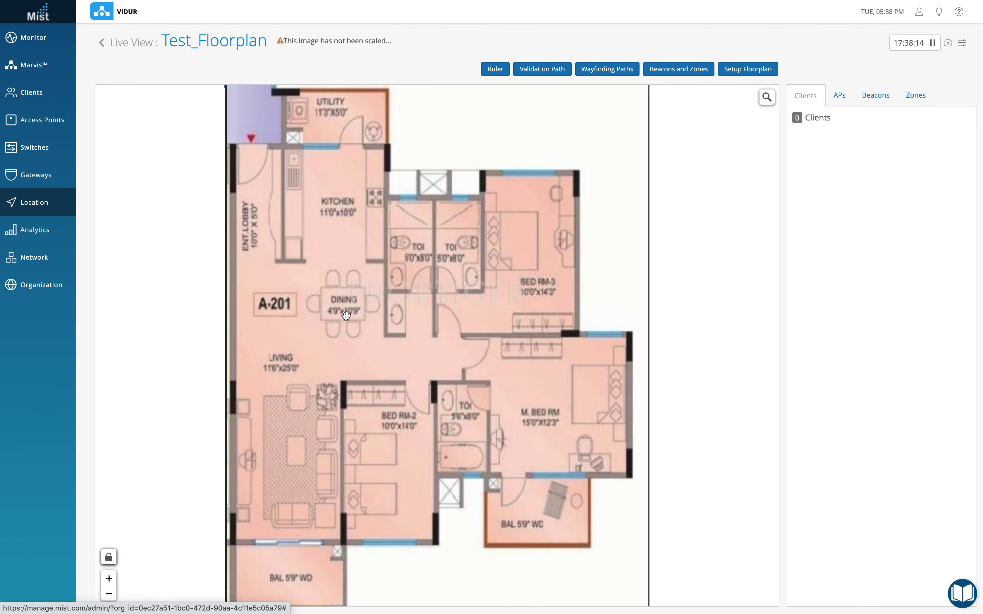
Adjust the map zoom and open Test_Floorplan in the Setup Floorplan editor.
left_click(109, 594)
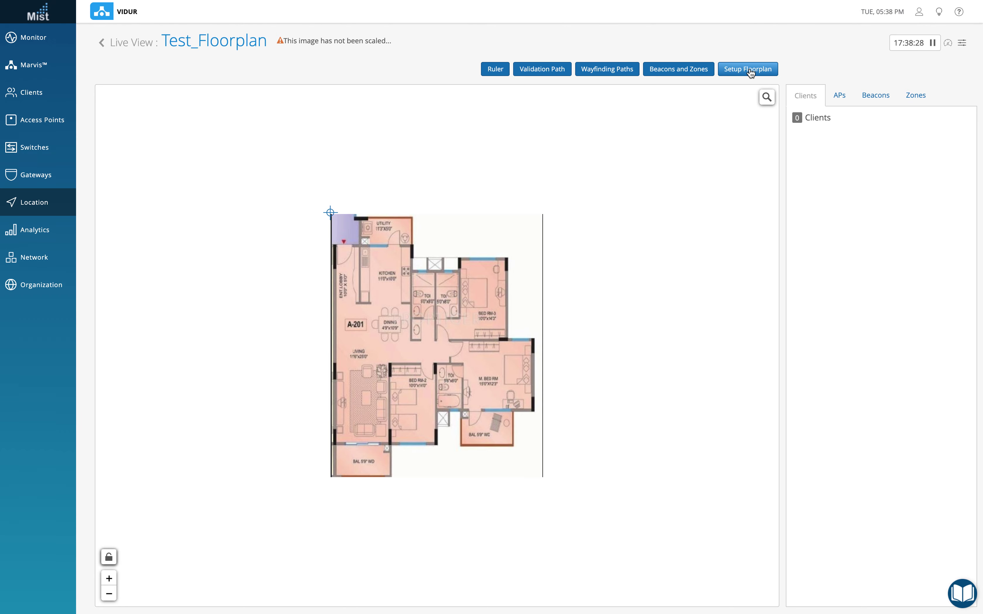
left_click(108, 579)
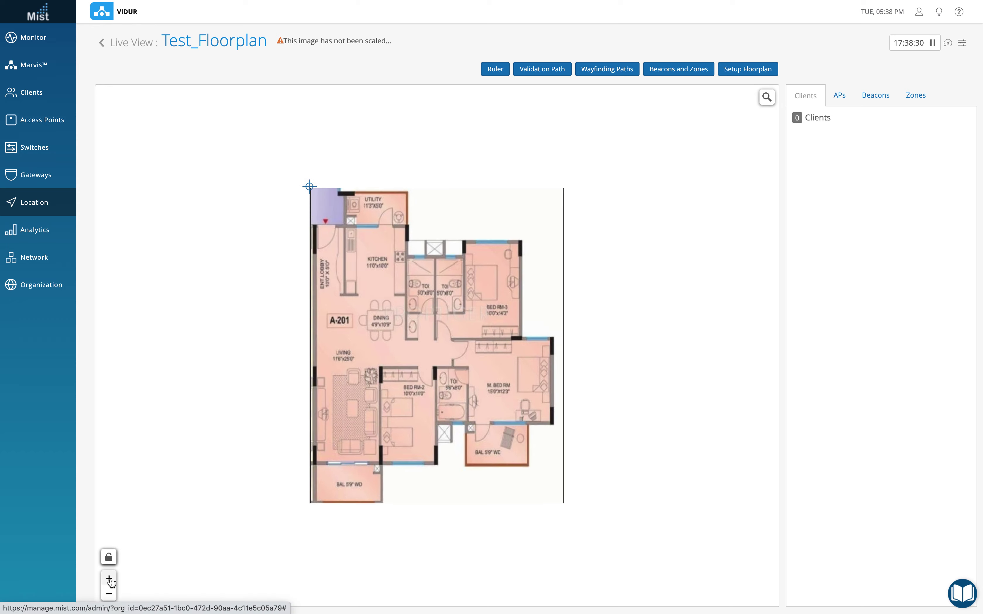
left_click(109, 579)
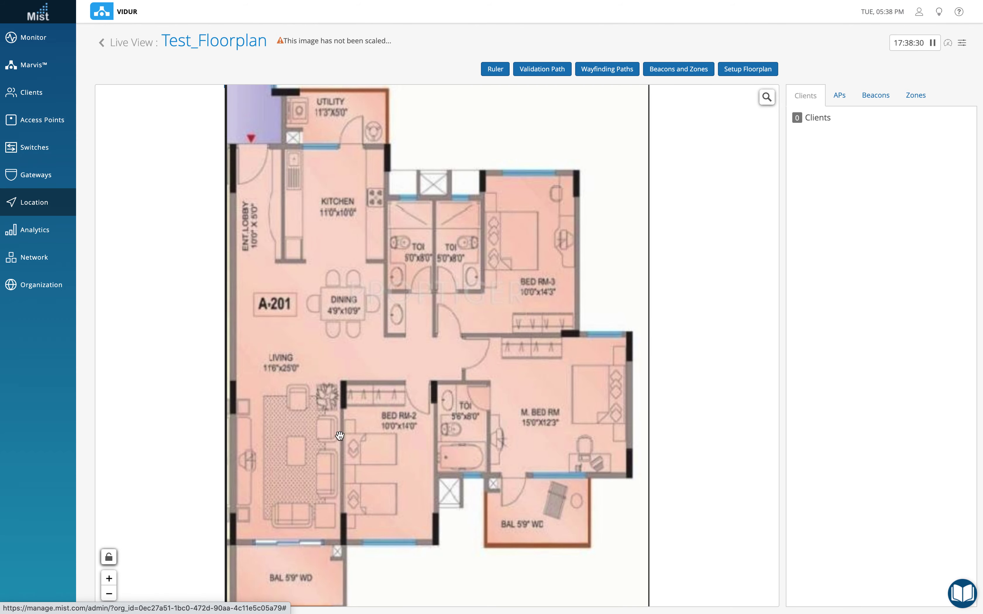
left_click(743, 71)
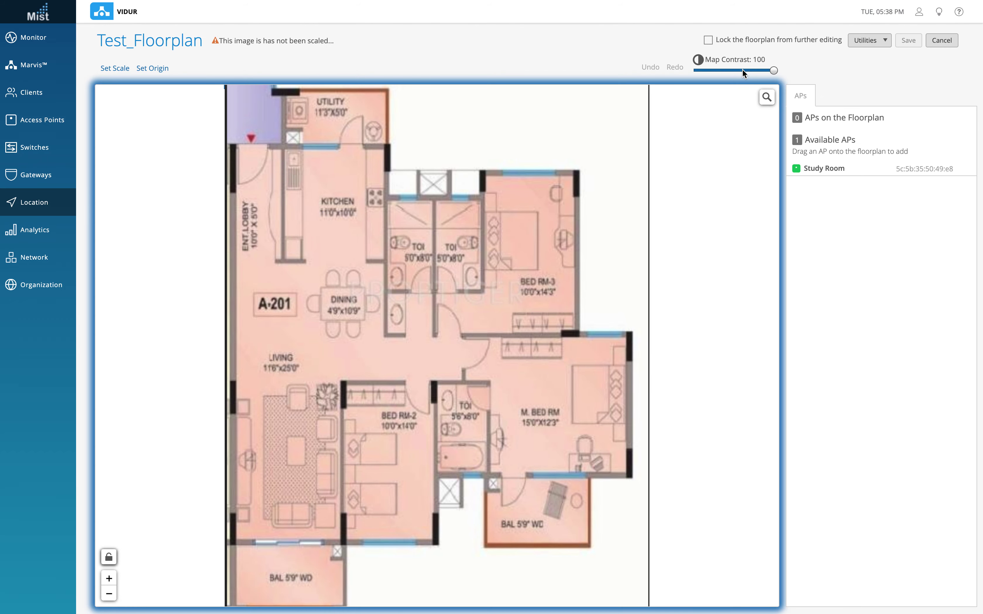
Scale the image so the reference line across the lobby equals 1 meter, then save.
left_click(115, 69)
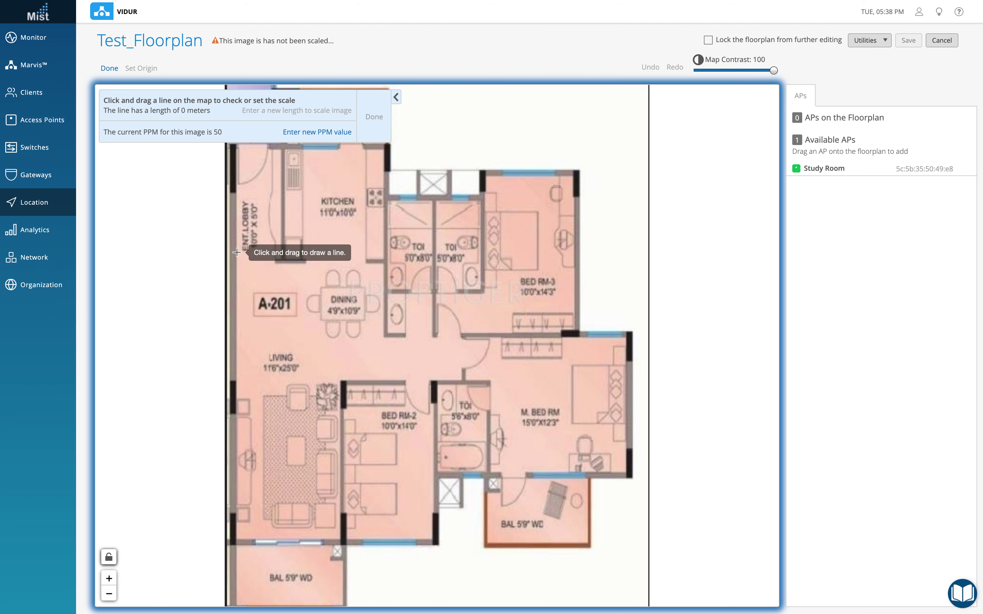
left_click_drag(236, 252, 282, 254)
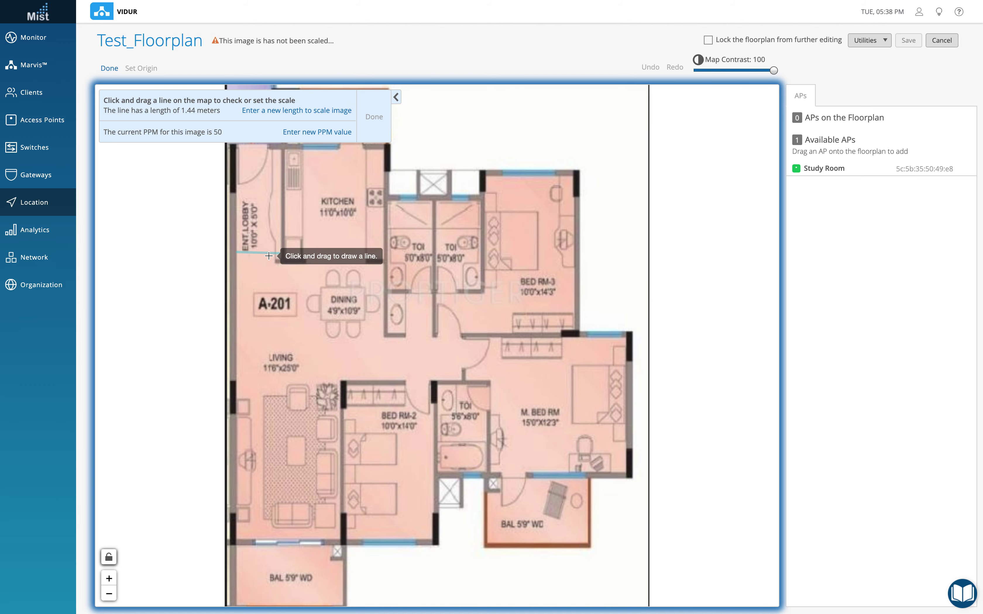
left_click_drag(280, 255, 280, 254)
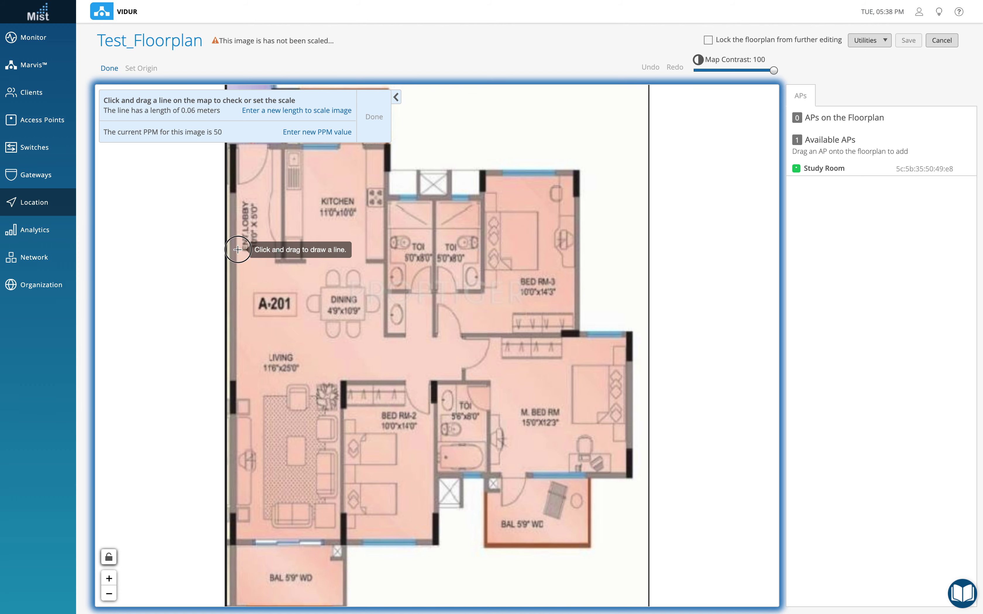
left_click_drag(238, 249, 283, 254)
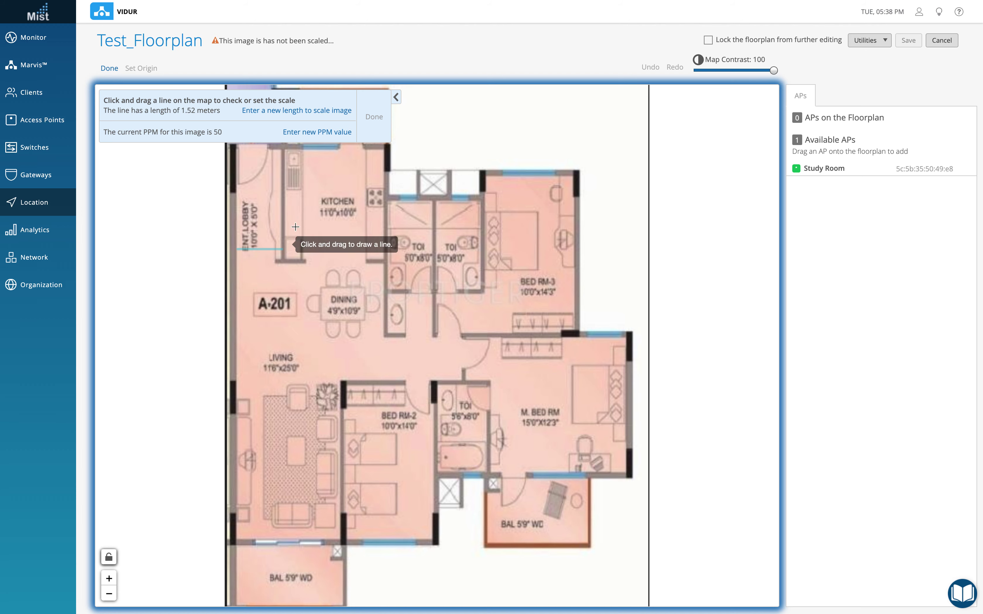
left_click(317, 110)
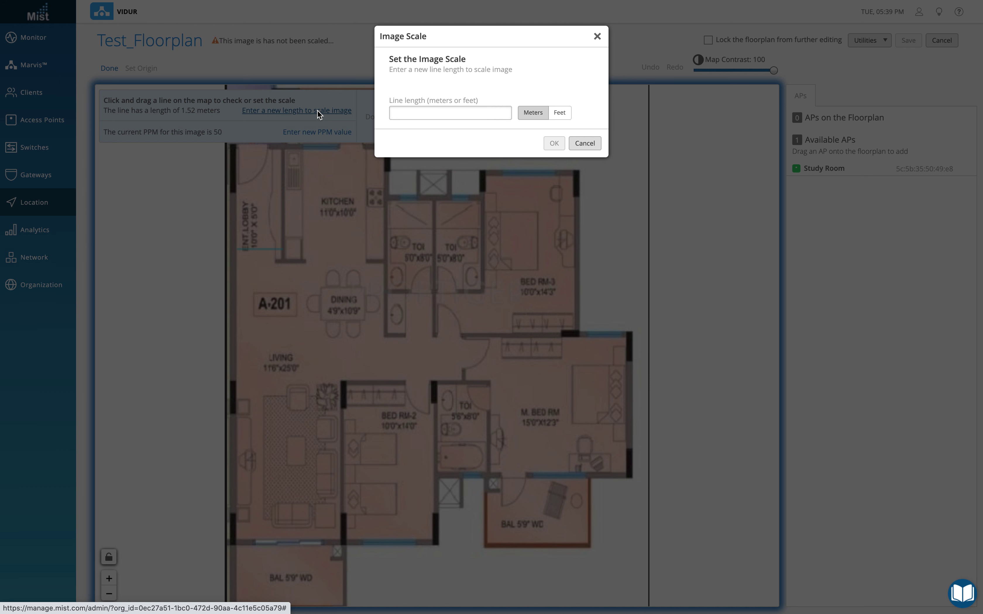
left_click(440, 118)
type("1")
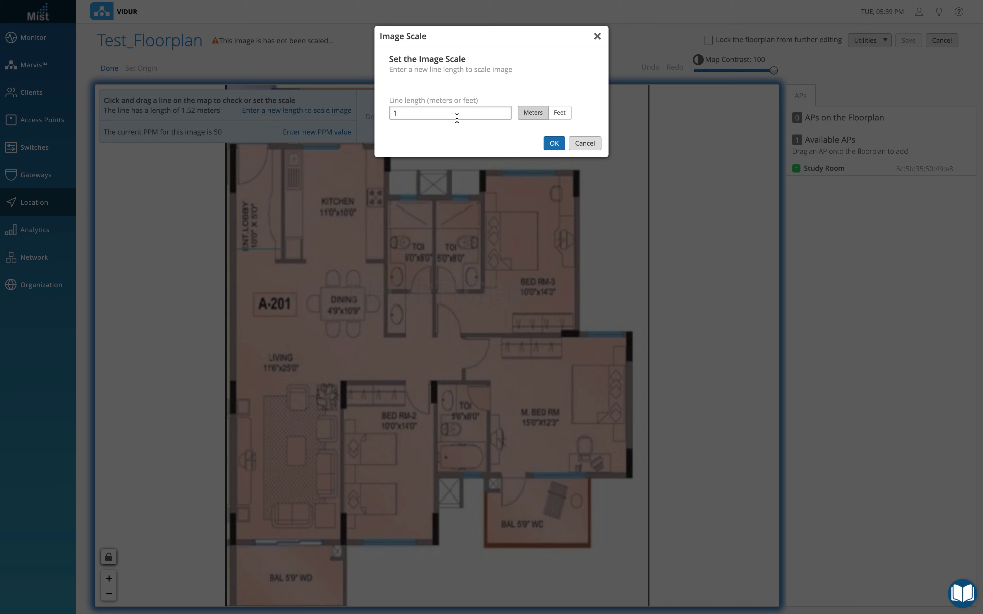
left_click(554, 143)
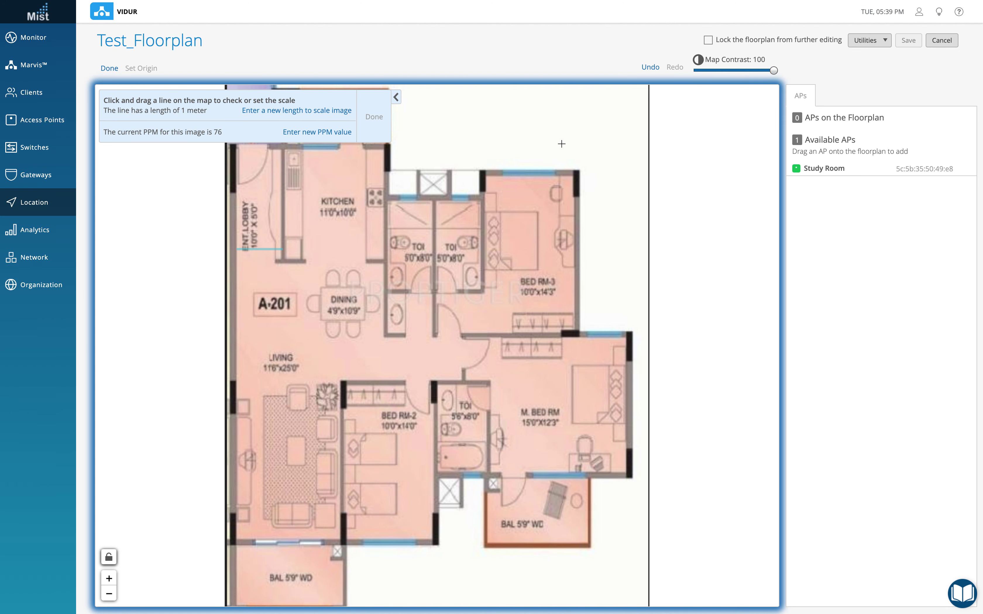
left_click(373, 117)
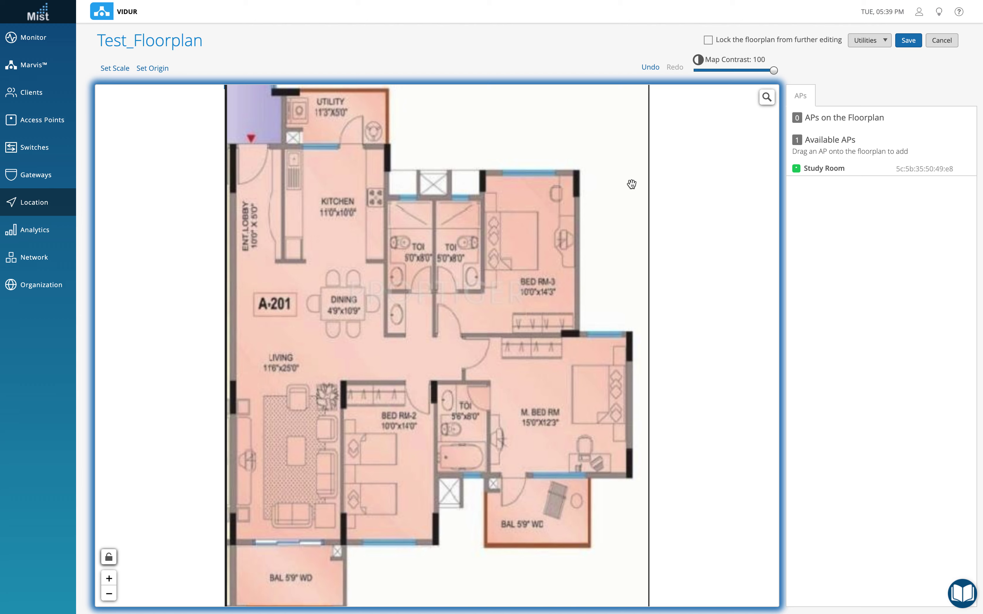
left_click(908, 40)
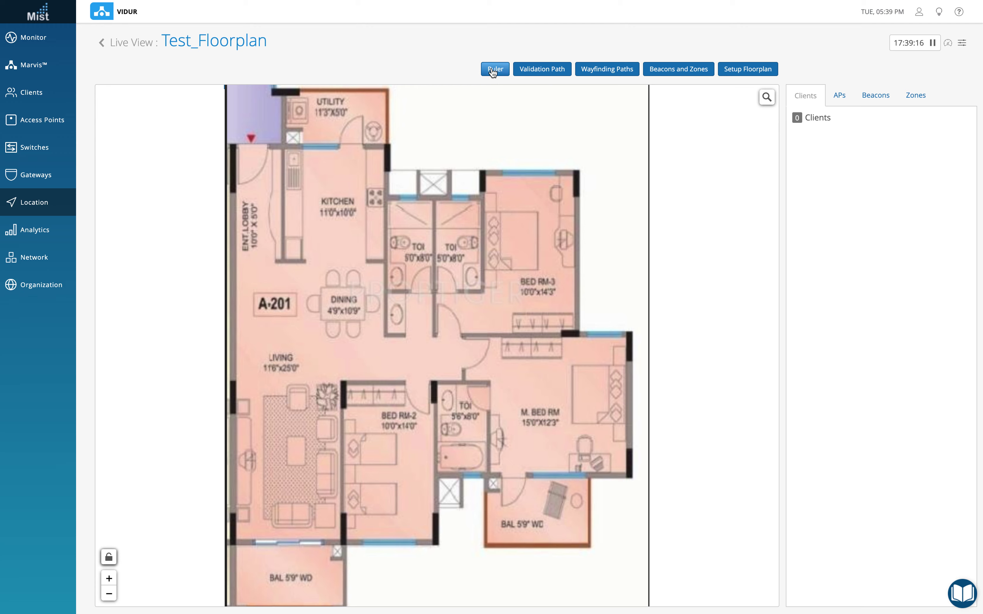
Measure a distance across the lobby, clear the ruler line, and return to floorplan editing.
left_click(492, 70)
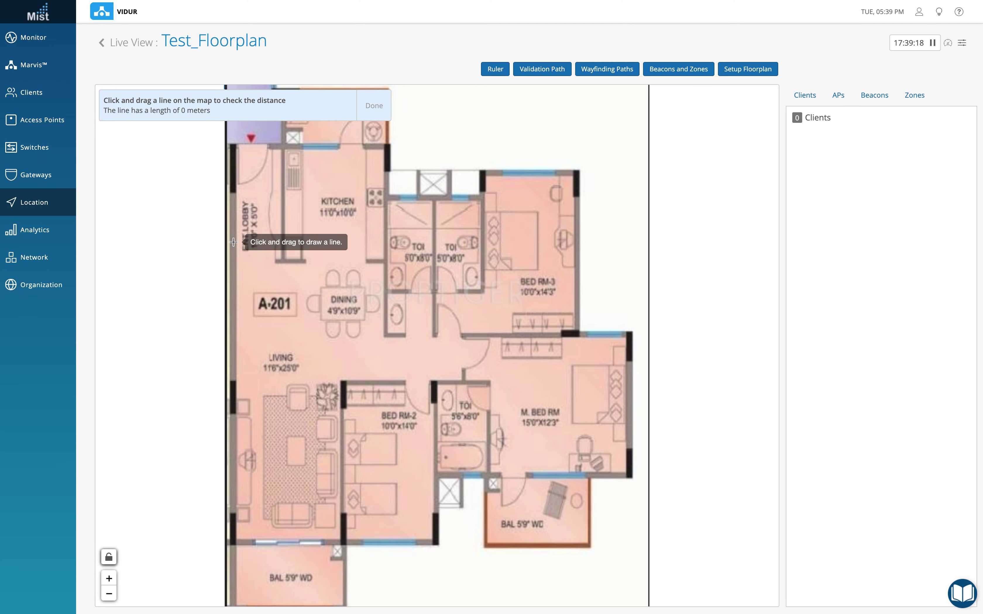
left_click_drag(235, 242, 282, 242)
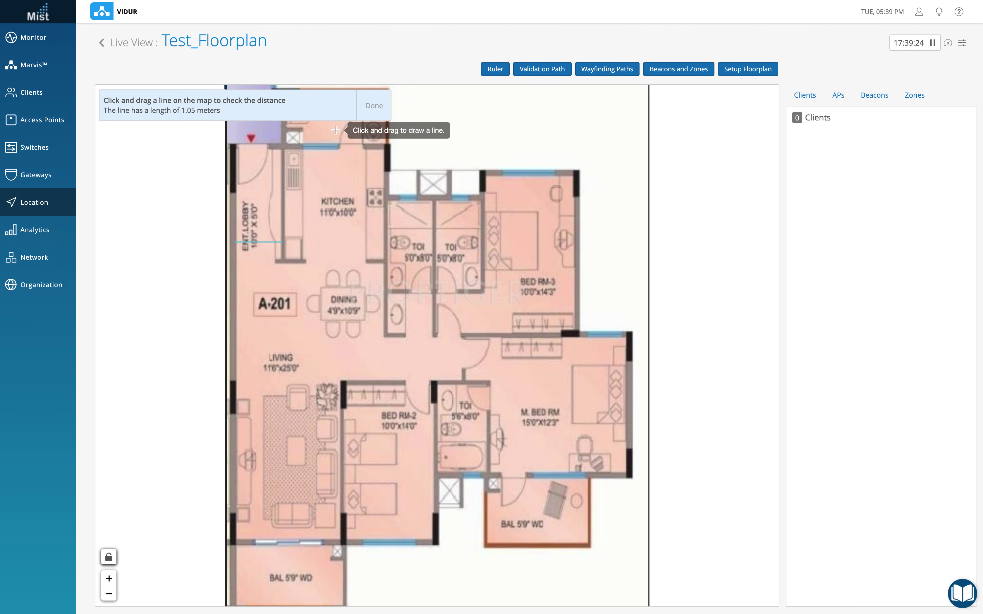
left_click(373, 106)
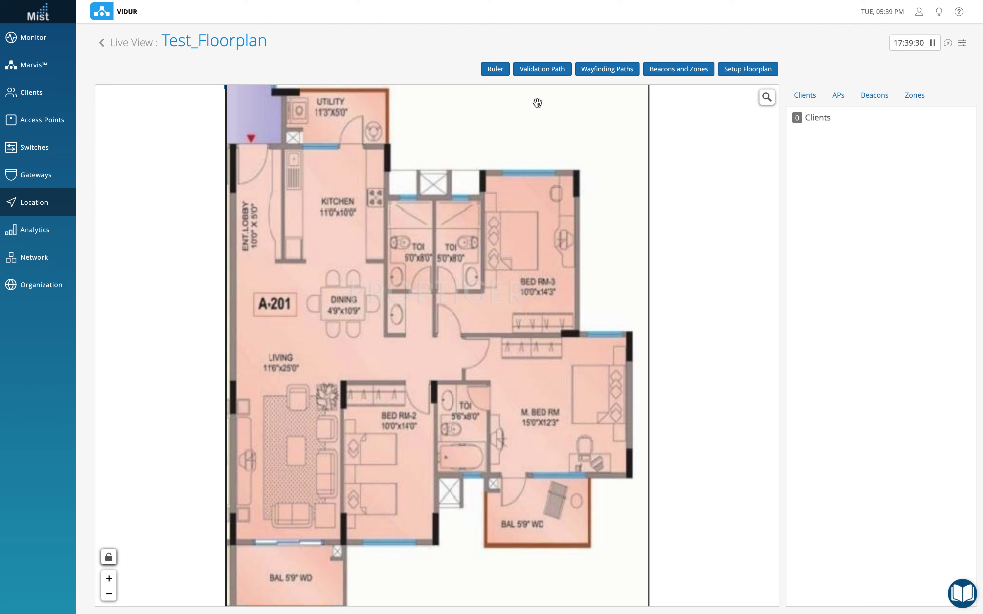
left_click(110, 595)
left_click(108, 579)
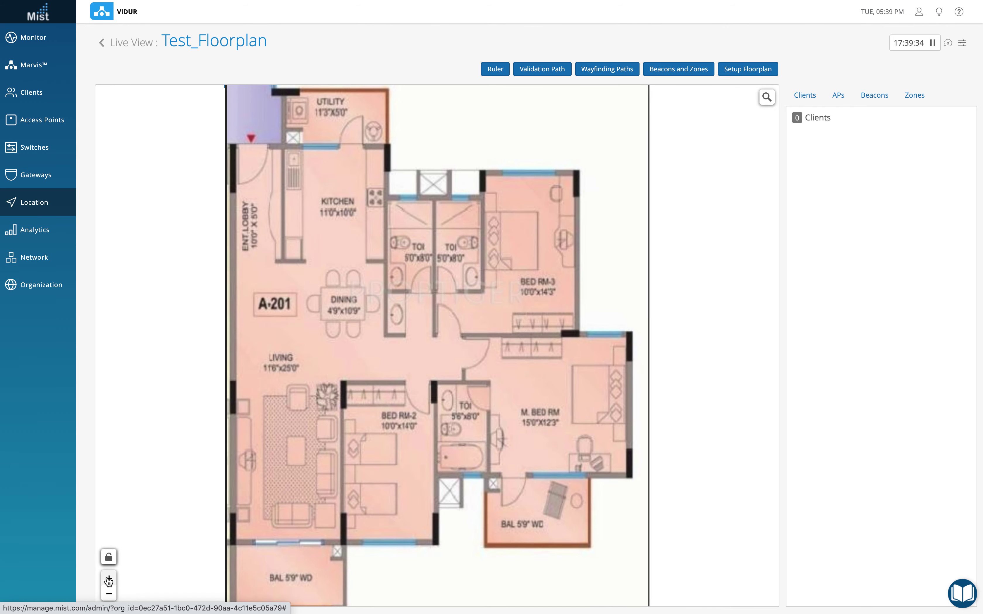
left_click(746, 76)
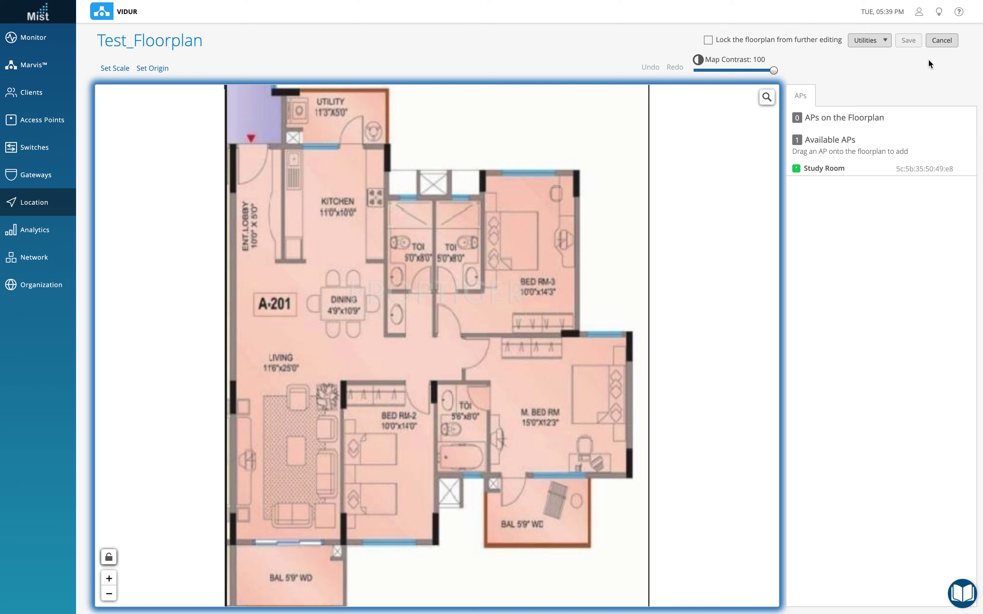
Exit the setup editor and show the APs list with Study Room available but unplaced.
left_click(941, 41)
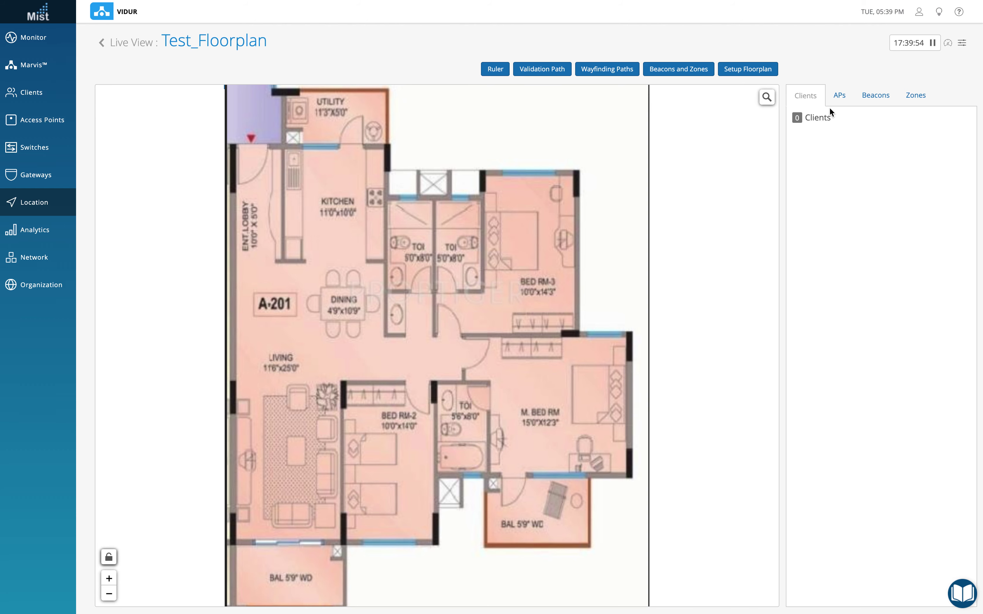
left_click(837, 97)
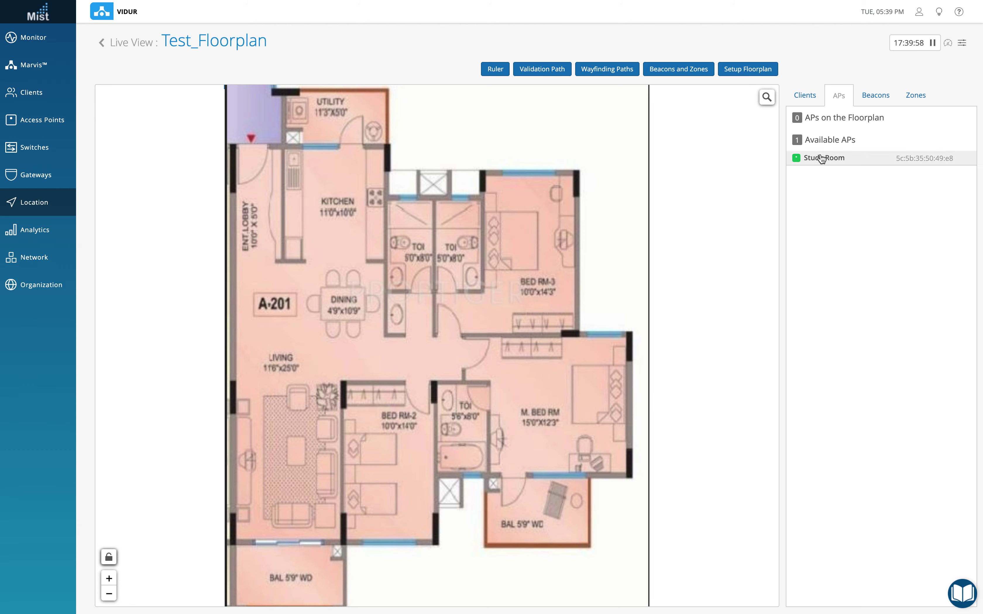
left_click_drag(818, 158, 581, 290)
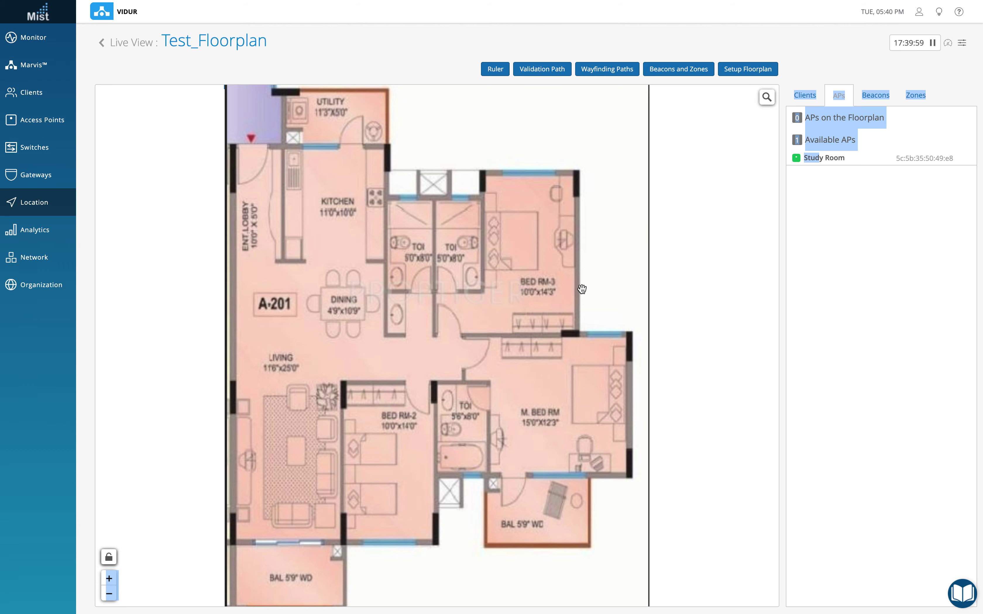
left_click(829, 211)
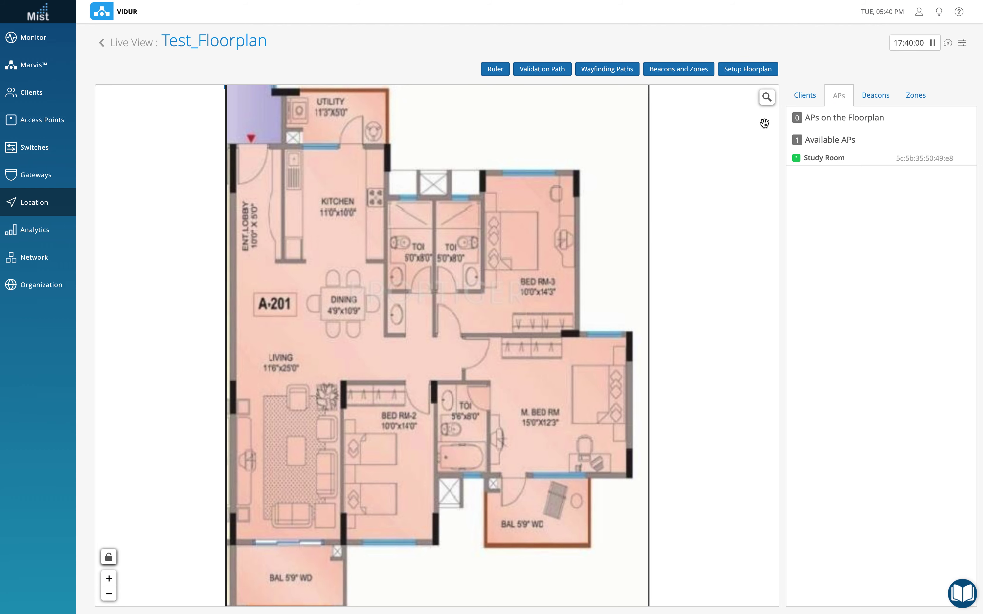
Place the Study Room AP in BED RM-2 (x 2.9211, y -7.4868) and open Quick Edit AP.
left_click(744, 69)
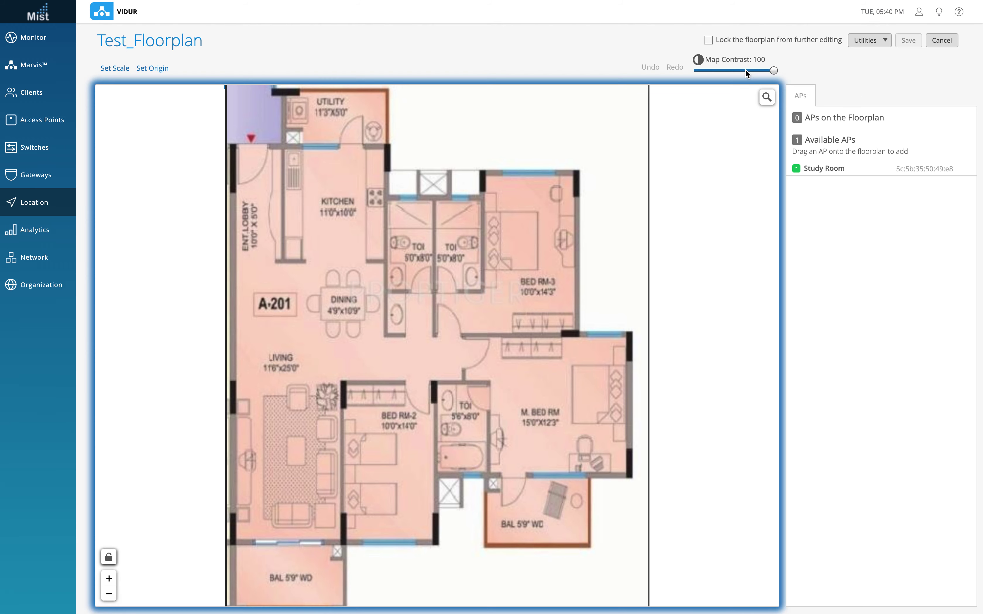
left_click(831, 171)
left_click_drag(831, 171, 354, 414)
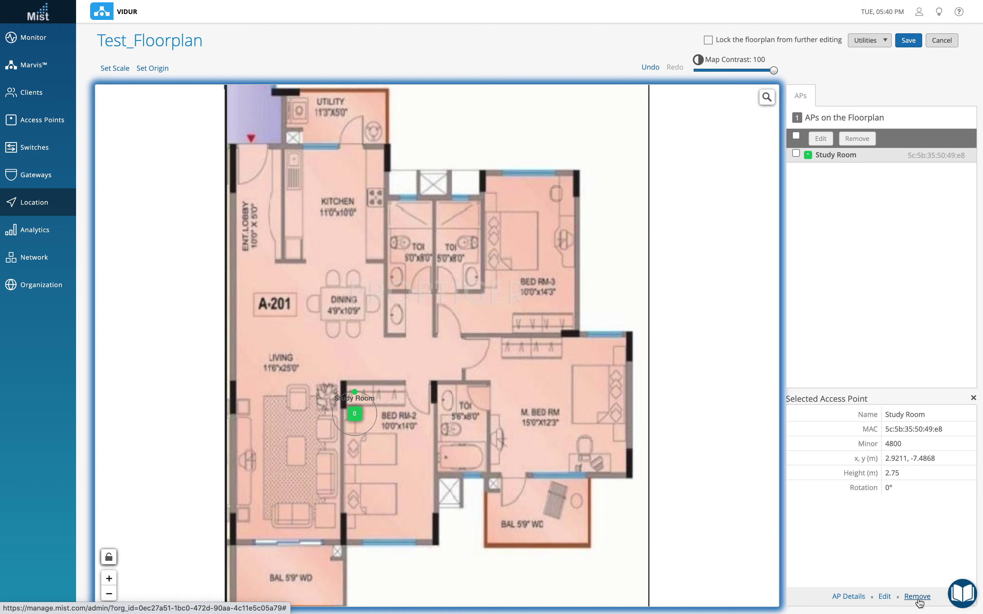
left_click(884, 597)
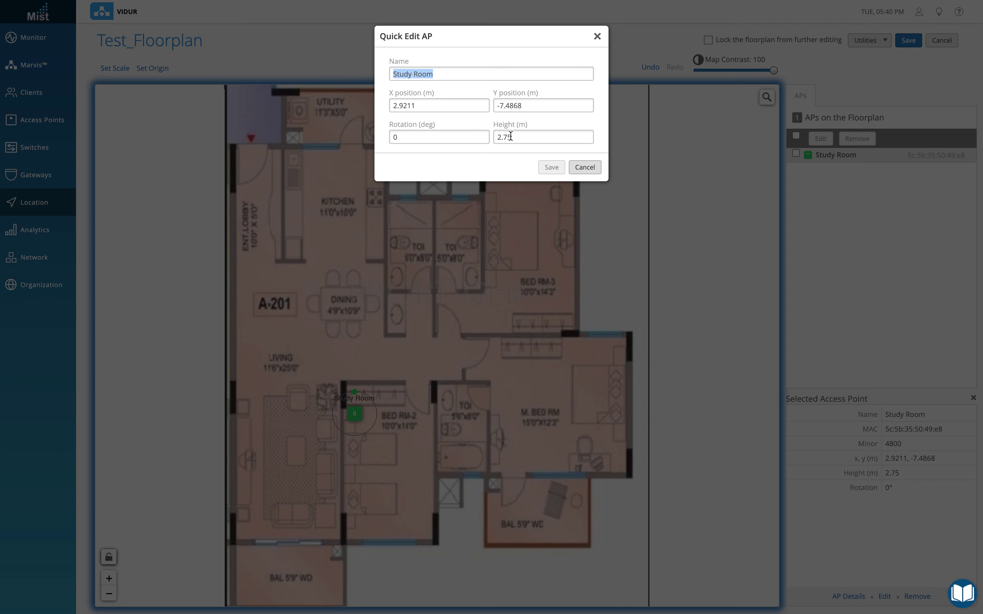
Change the Study Room AP's height from 2.75 to 2.74 m and save.
left_click(429, 138)
double_click(519, 139)
key("Right")
key("BackSpace")
type("4")
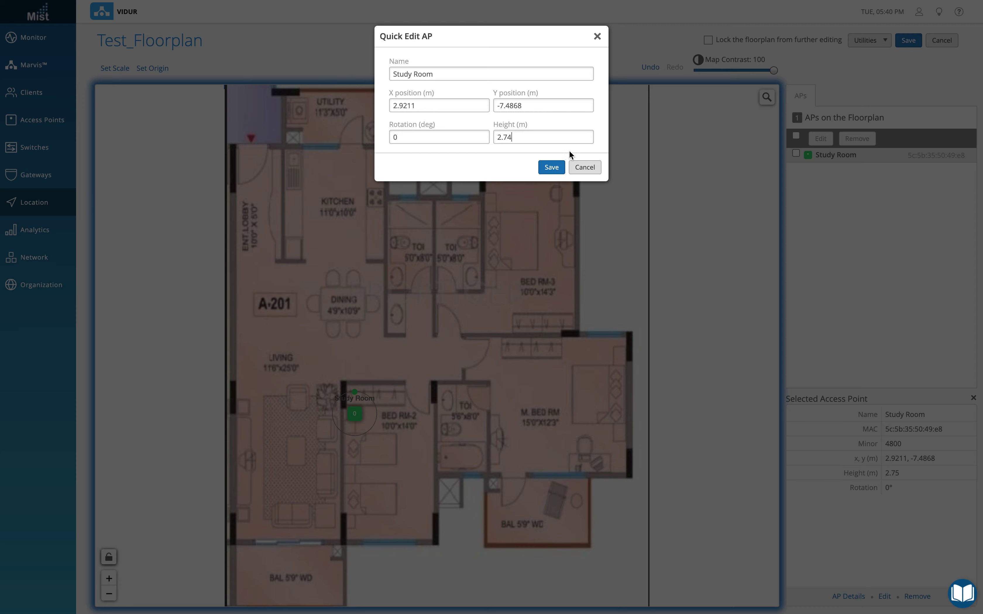
key("BackSpace")
type("5")
key("BackSpace")
type("4")
left_click(551, 168)
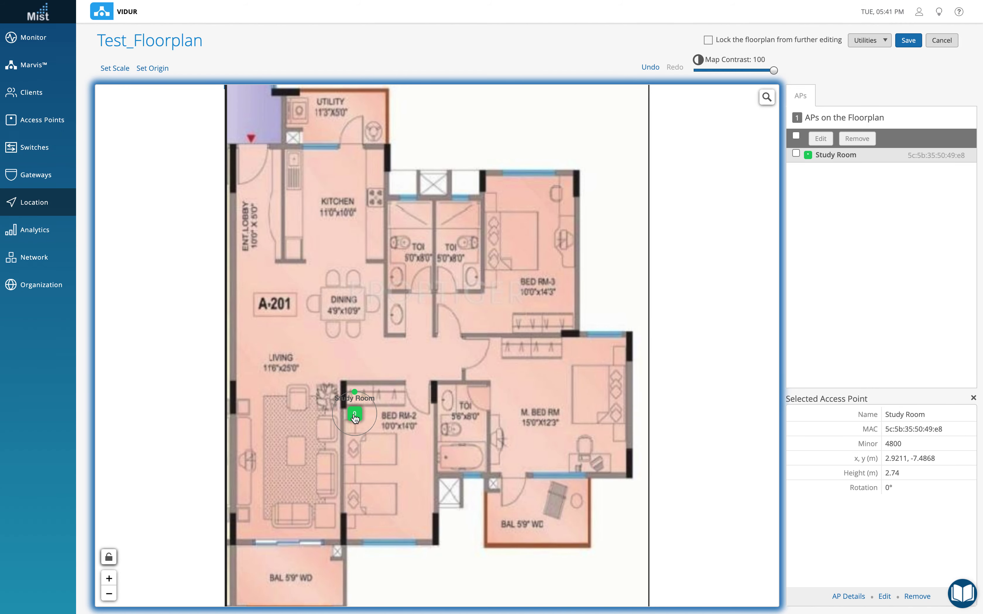
Stay in the editor, save Test_Floorplan, and show the Study Room AP's details (2.74 m height).
left_click(848, 596)
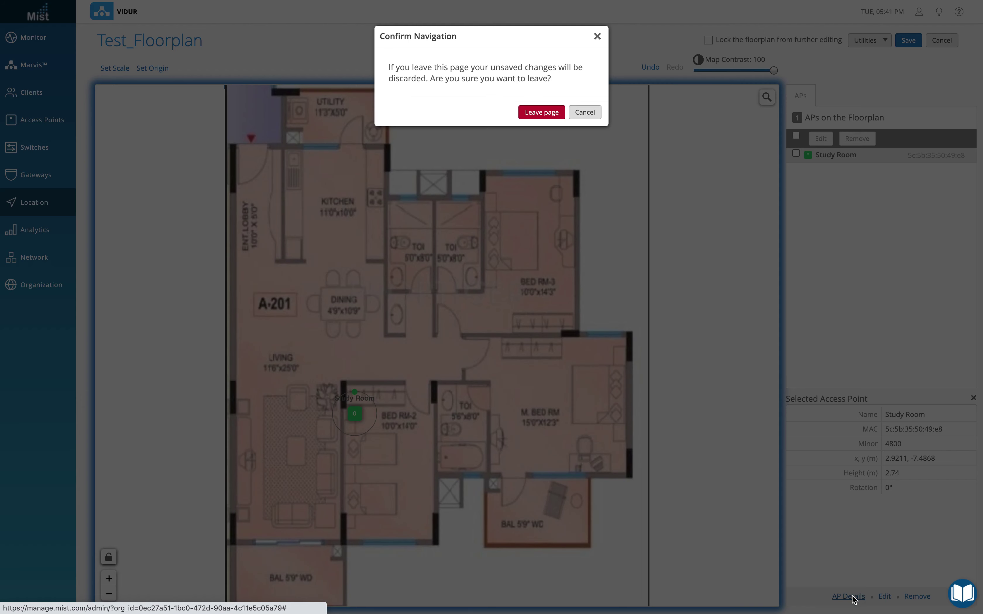
left_click(596, 36)
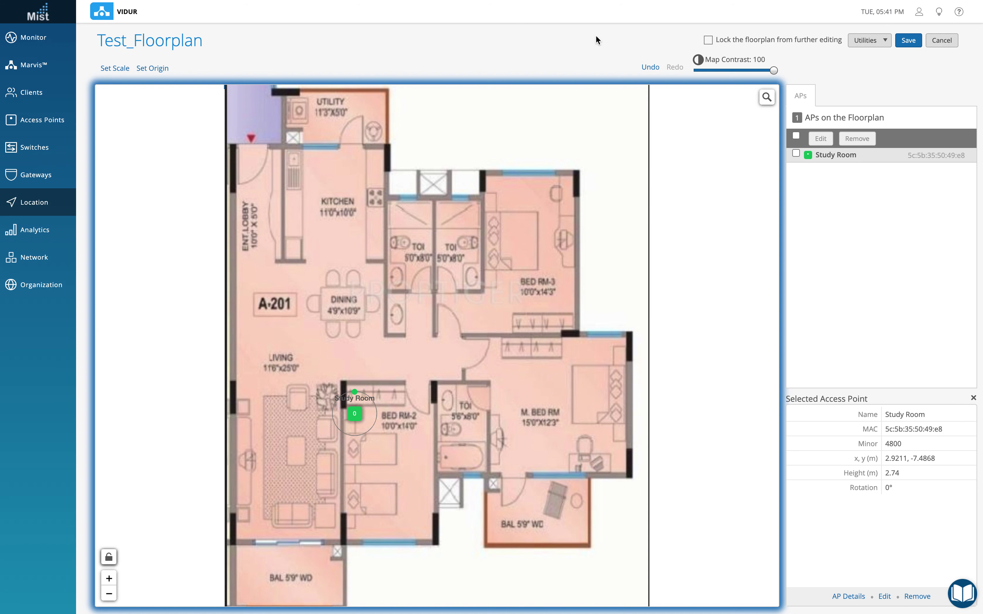
left_click(908, 40)
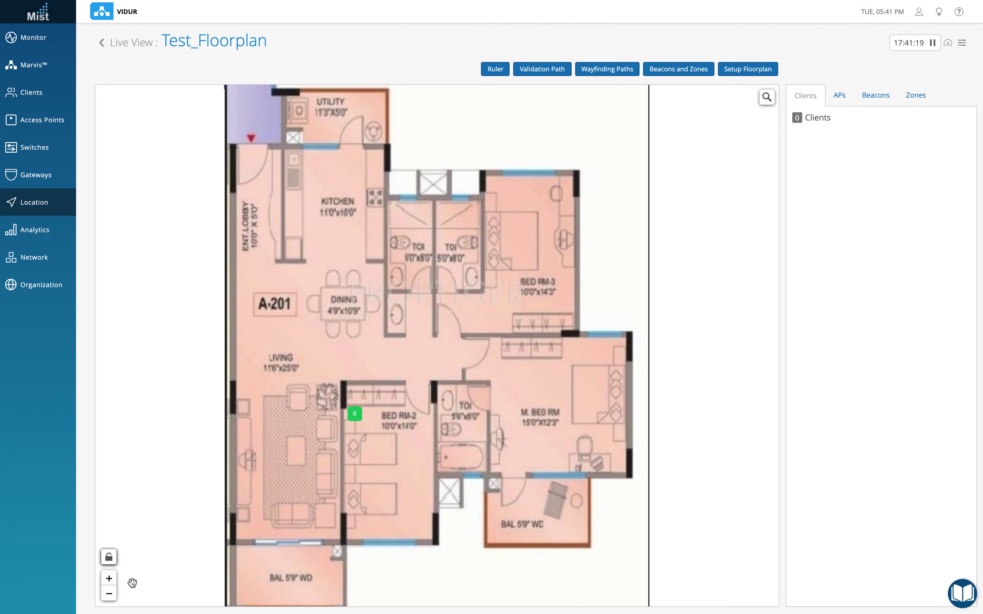
left_click(109, 594)
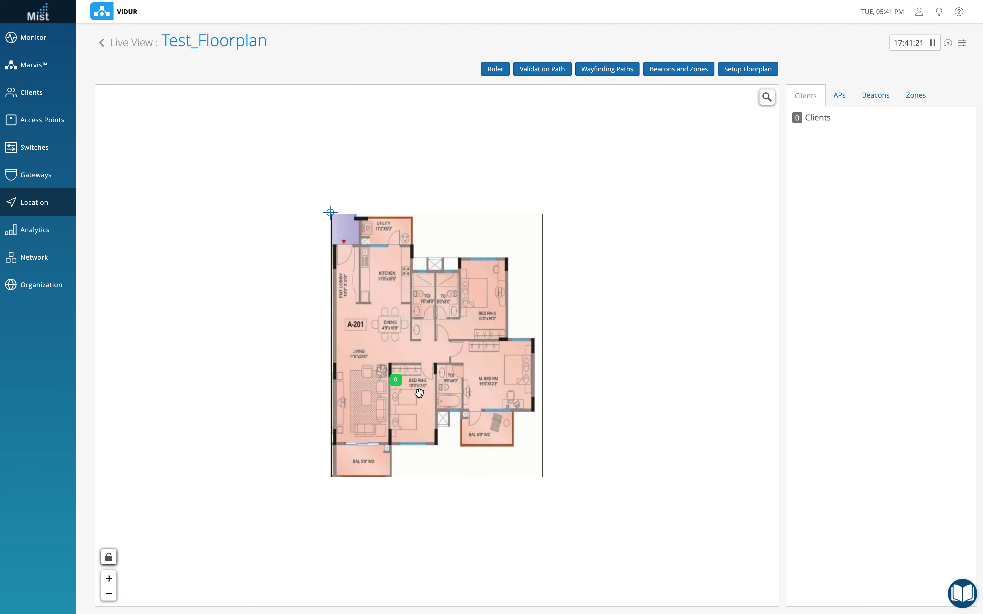
left_click(397, 381)
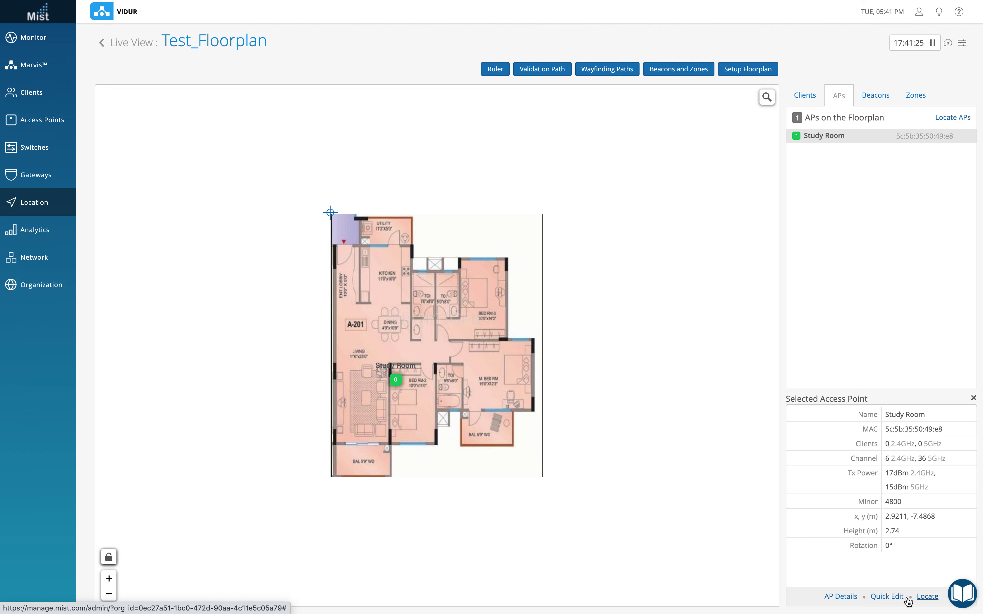
left_click(840, 596)
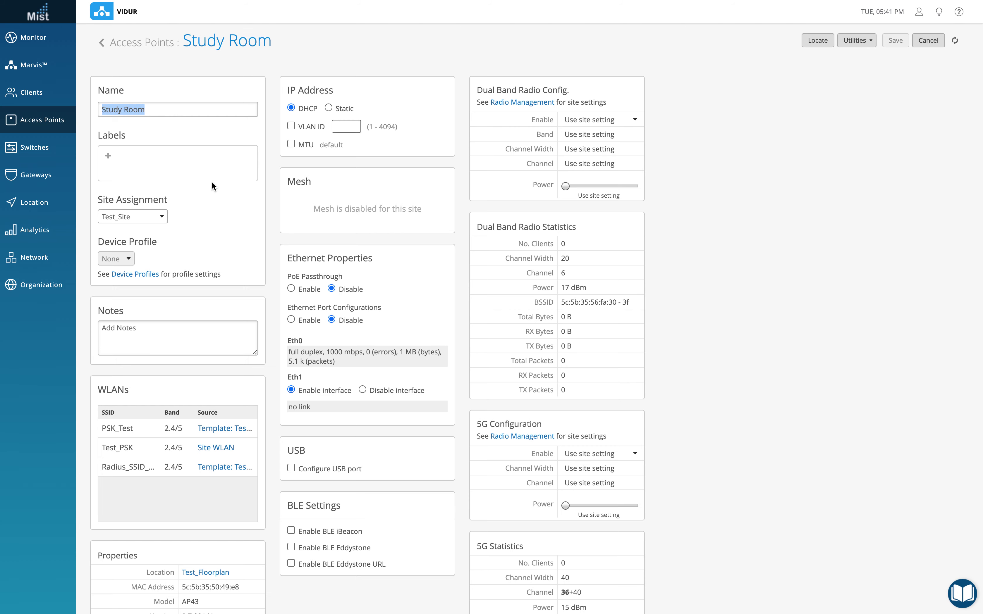
scroll(239, 346, "down", 9)
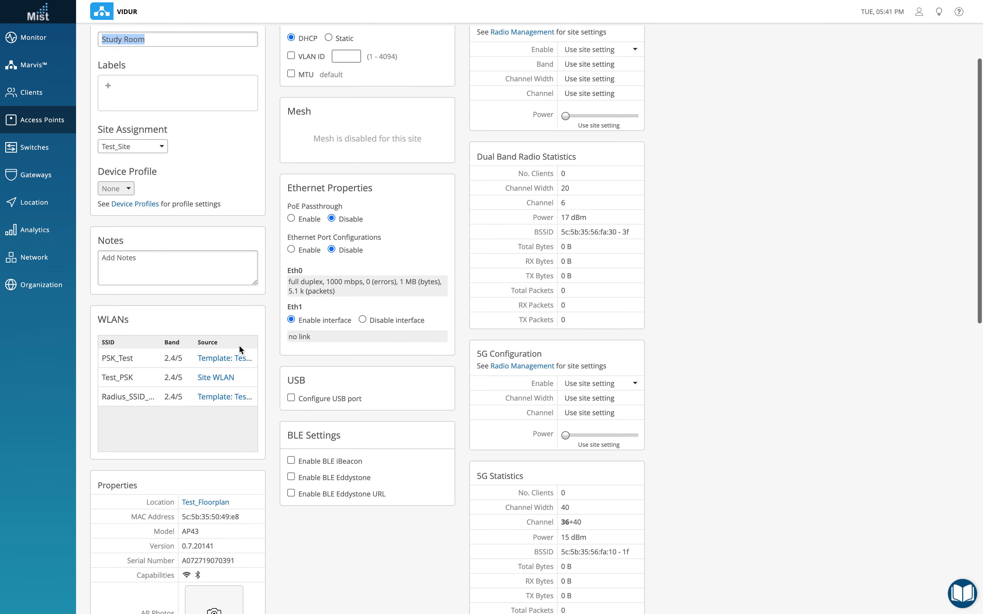
scroll(282, 394, "up", 9)
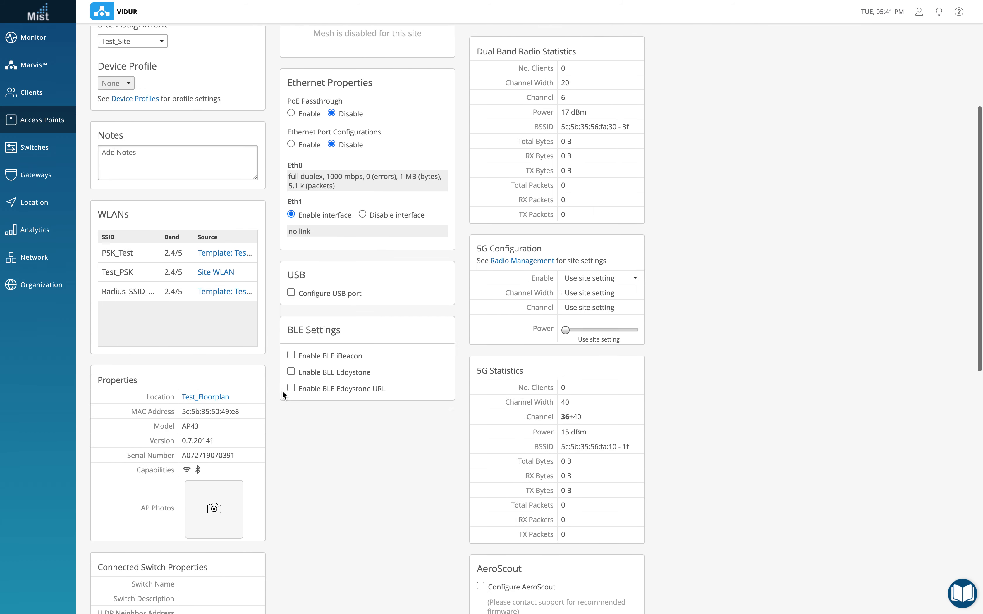
mouse_move(41, 202)
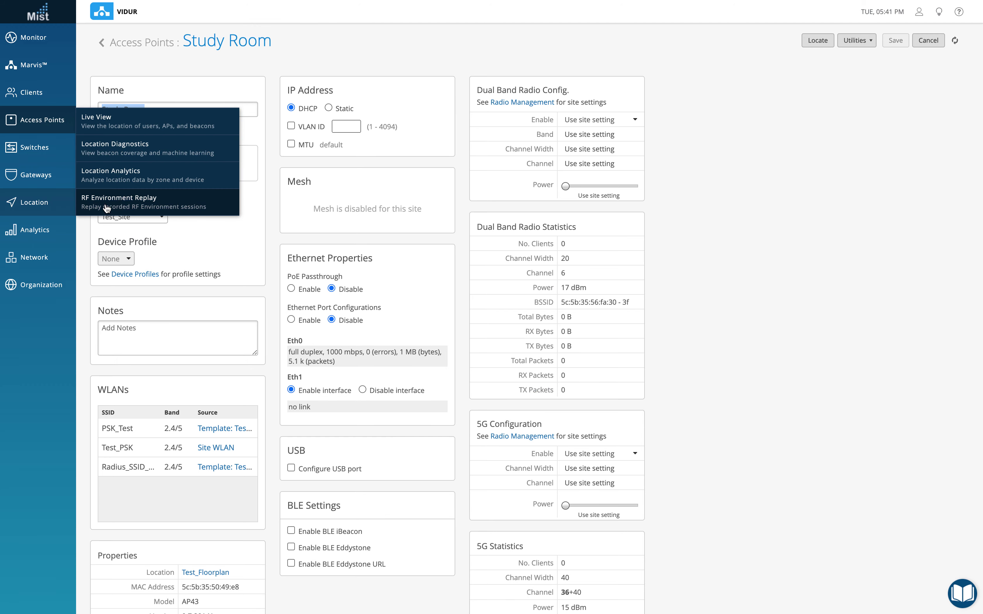
left_click(159, 122)
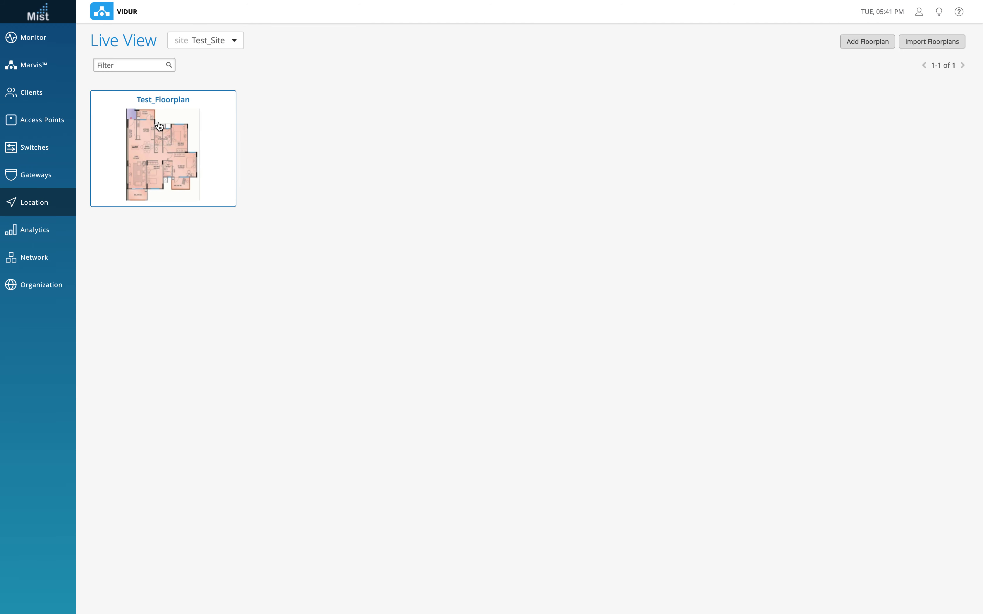
left_click(170, 154)
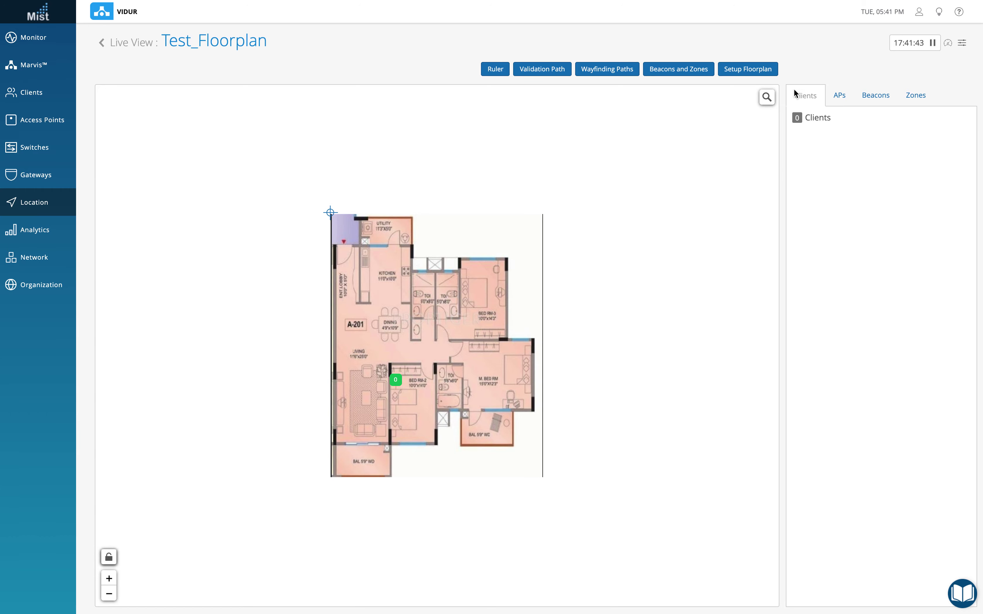
left_click(742, 72)
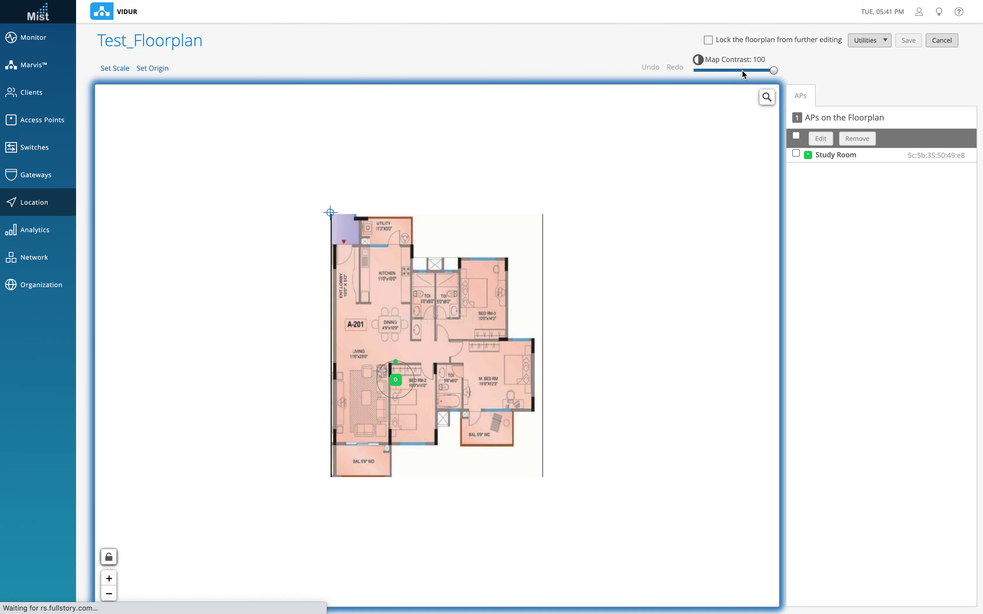
left_click(885, 42)
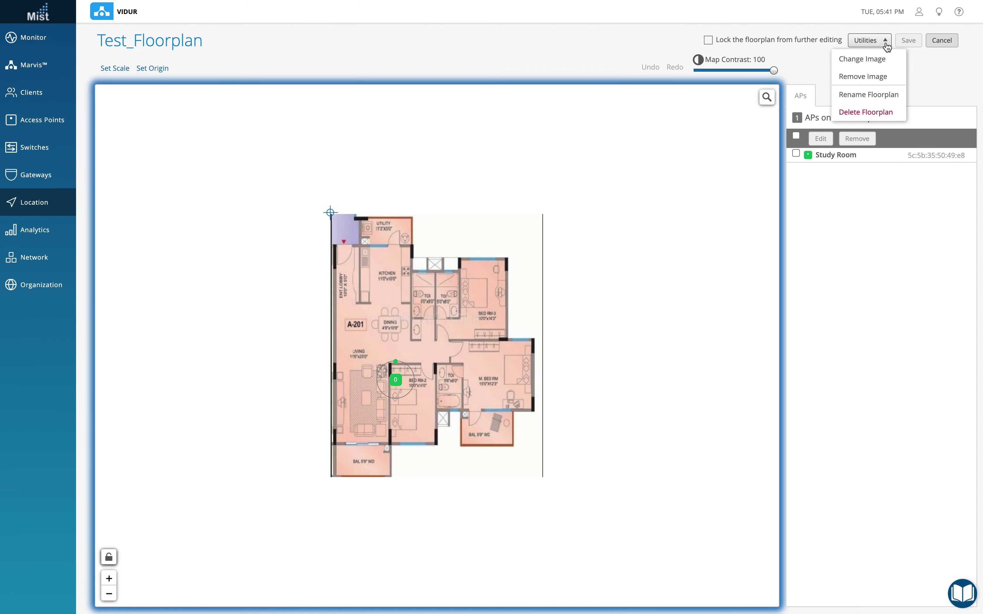
left_click(947, 44)
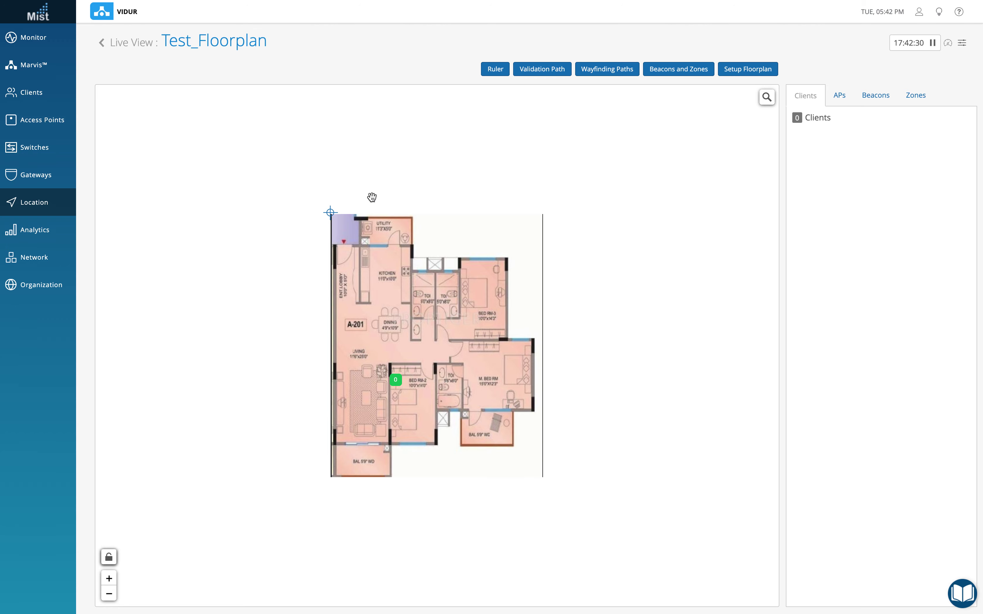
mouse_move(571, 5)
mouse_move(705, 4)
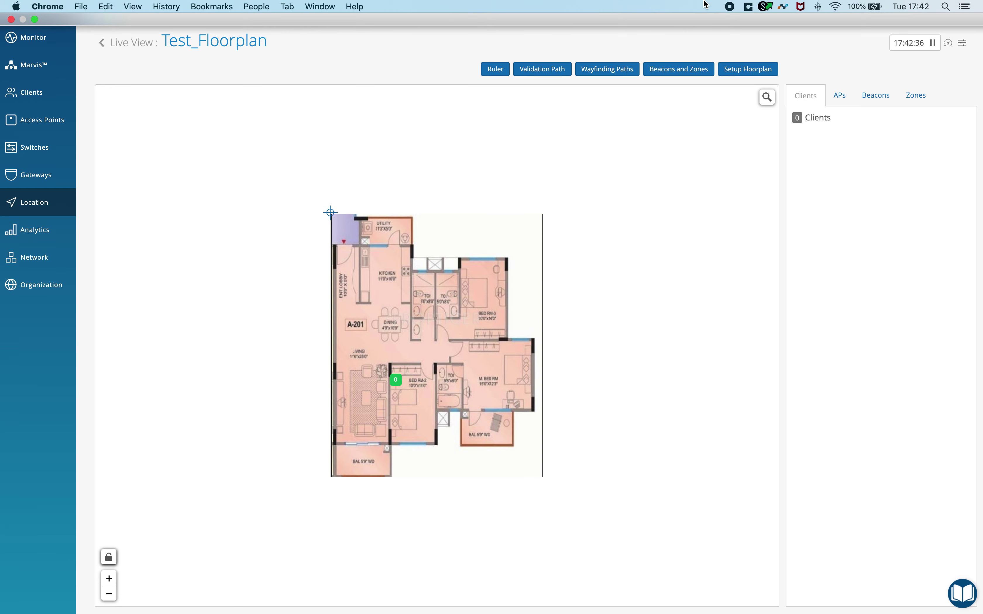